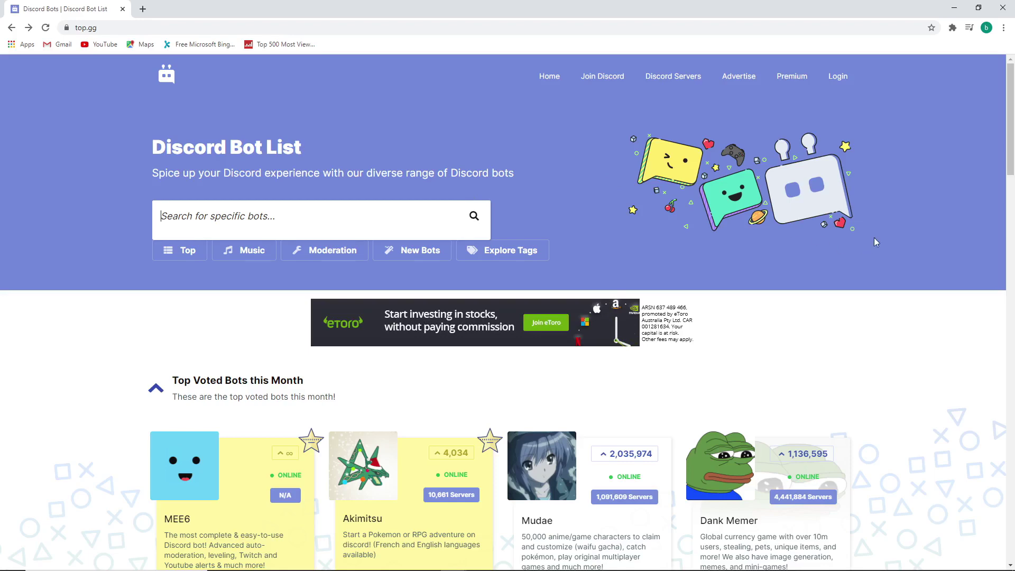
- Find the Dank Memer bot in the Discord bot listings and open its details page
scroll(877, 232, "down", 5)
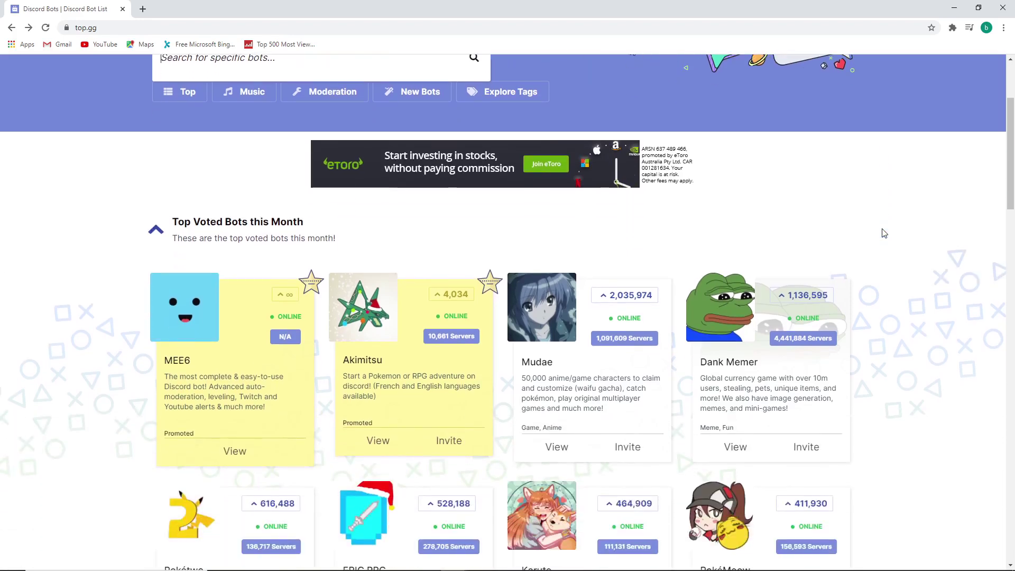
scroll(875, 230, "down", 8)
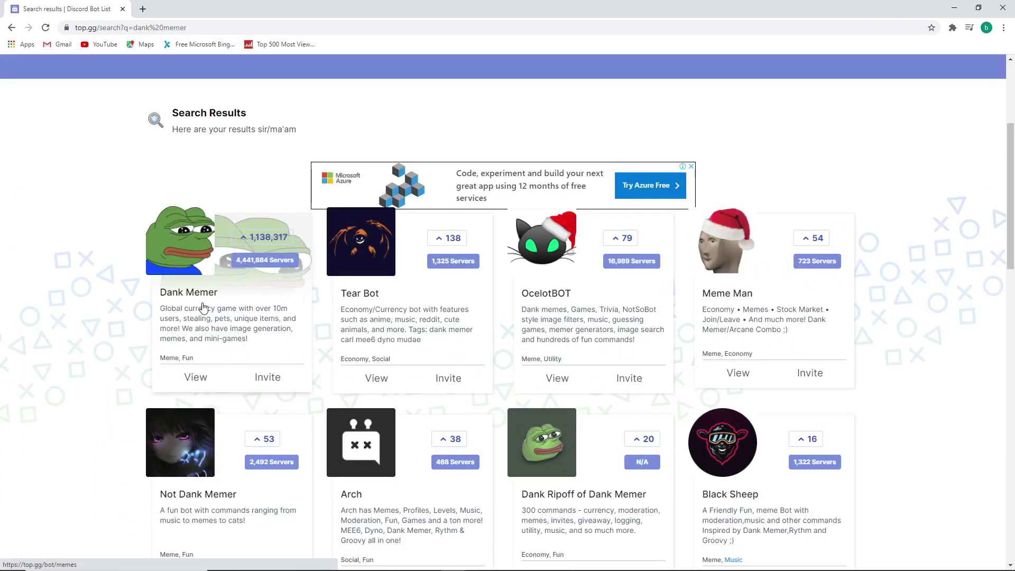
scroll(136, 331, "up", 2)
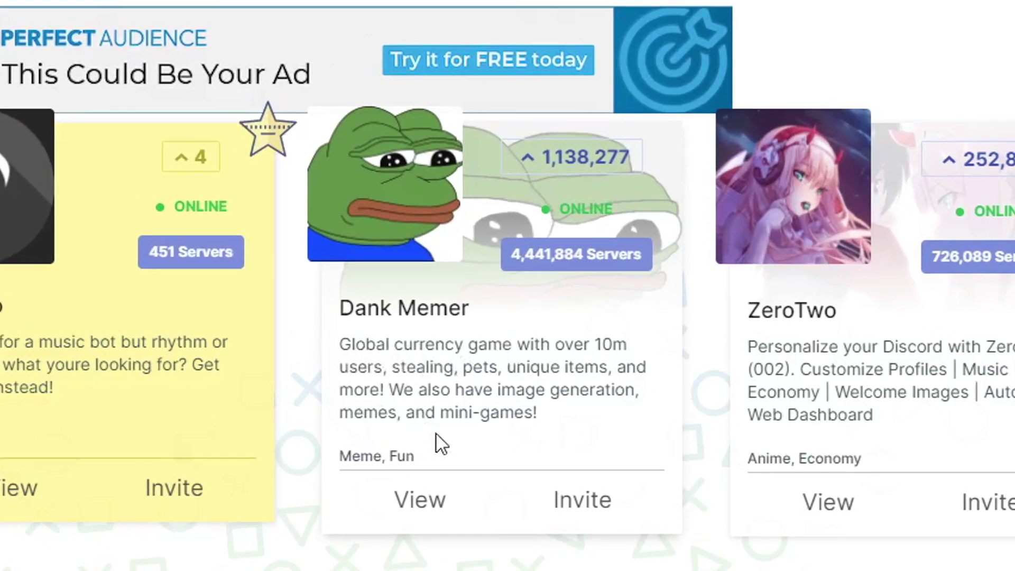
left_click(449, 507)
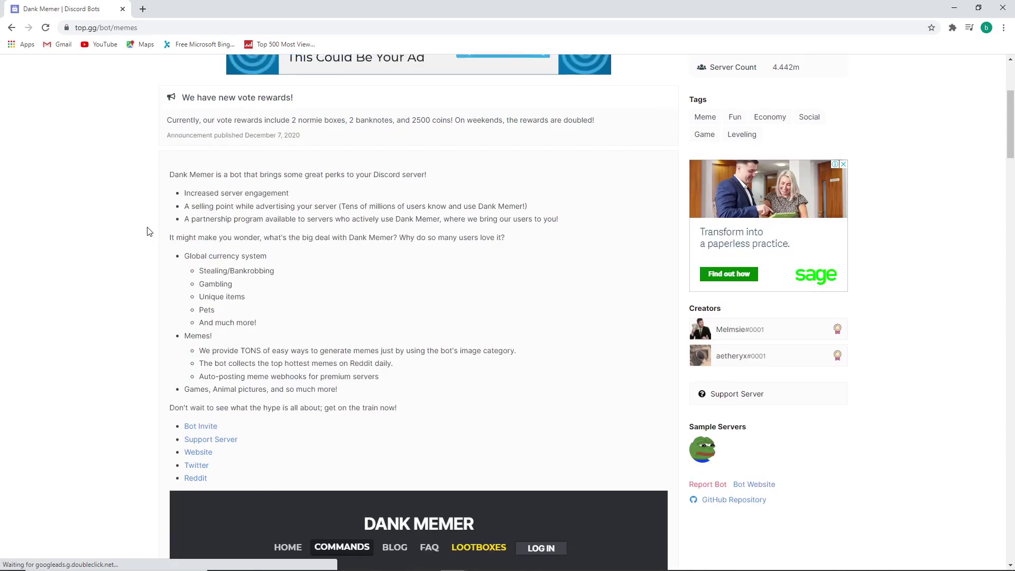
- Examine the Dank Memer page's feature description, command categories and user reviews
scroll(148, 228, "down", 12)
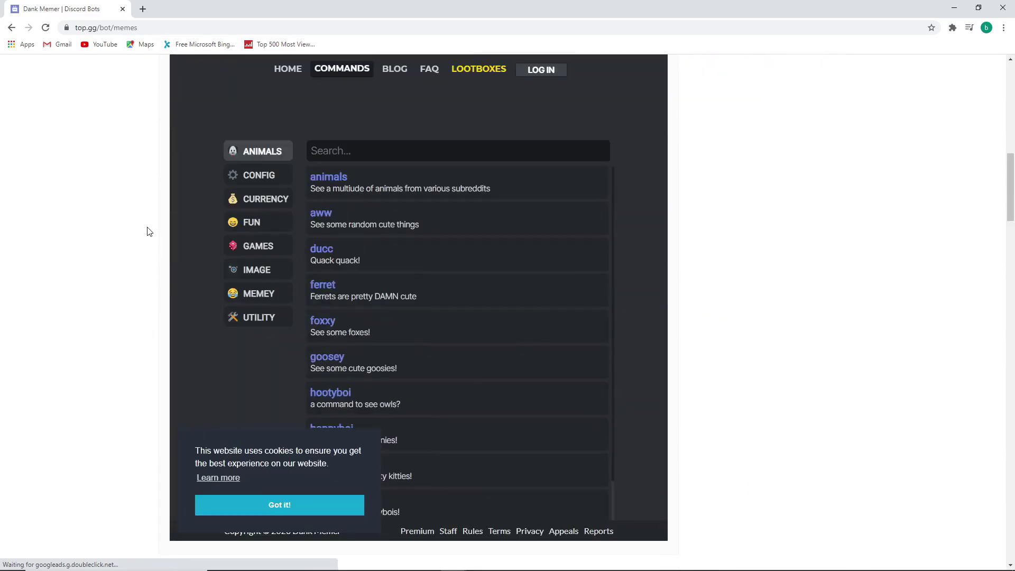
scroll(153, 219, "up", 9)
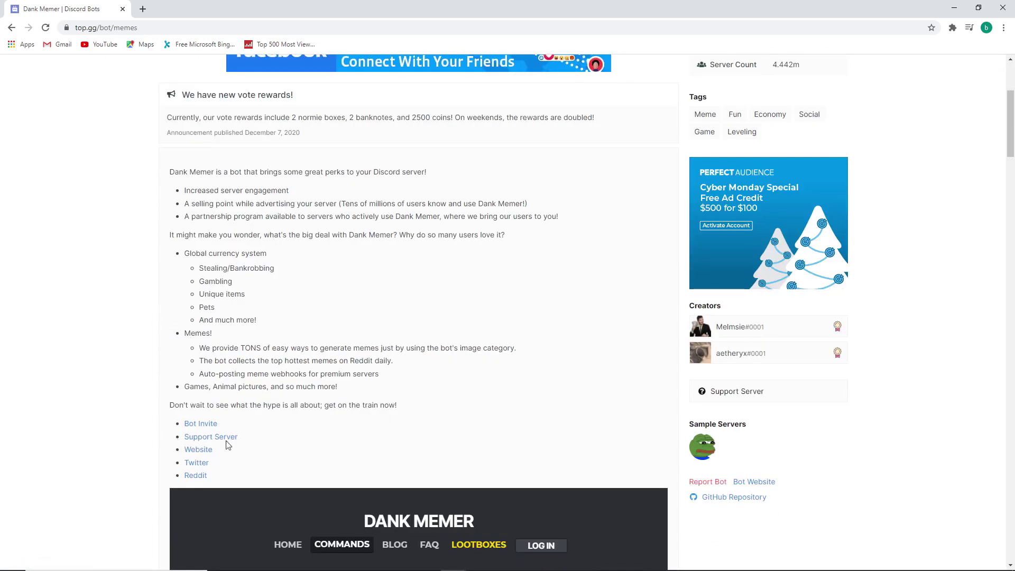
scroll(242, 407, "down", 3)
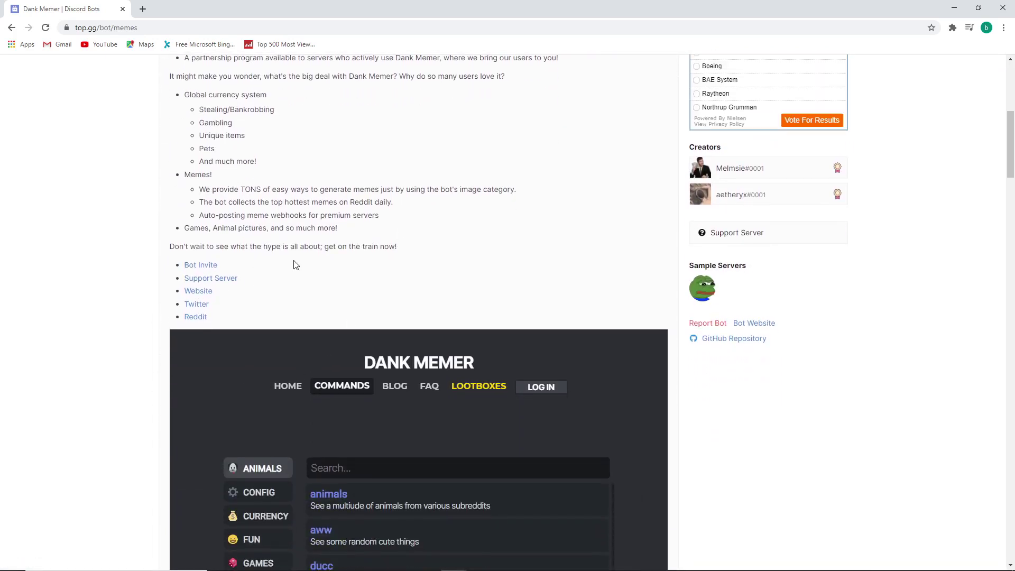
scroll(335, 241, "down", 5)
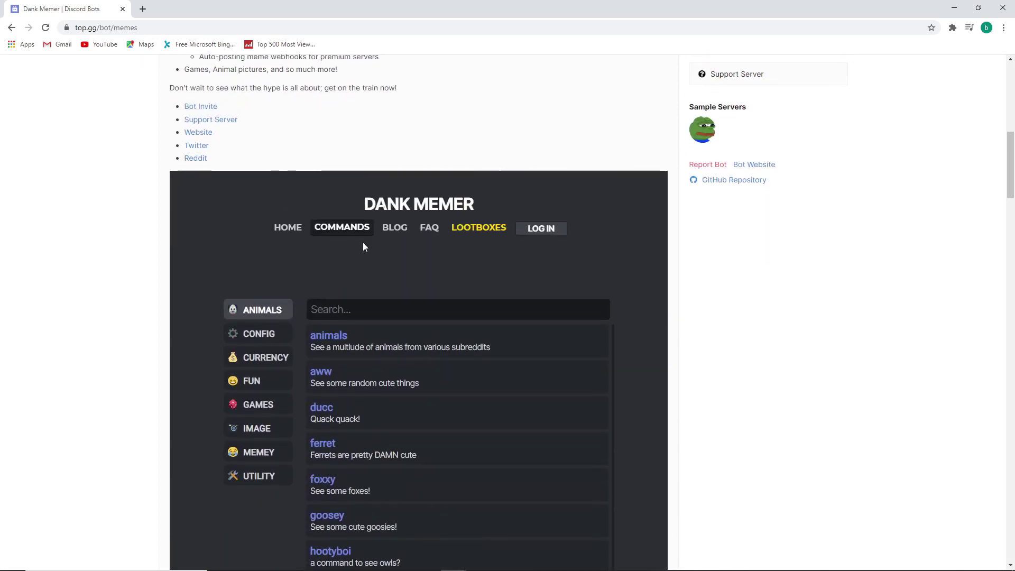
scroll(638, 332, "down", 4)
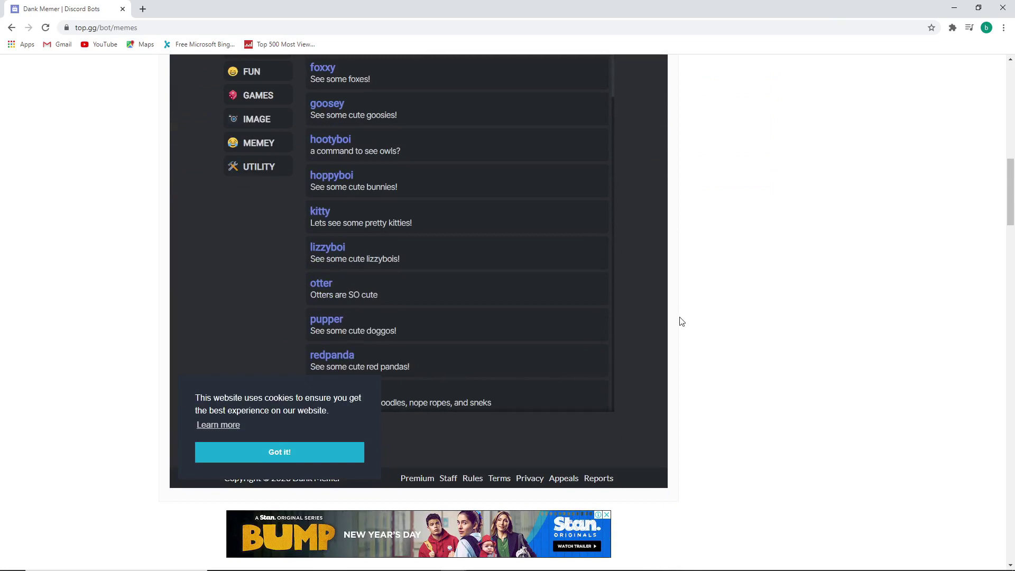
scroll(681, 317, "up", 4)
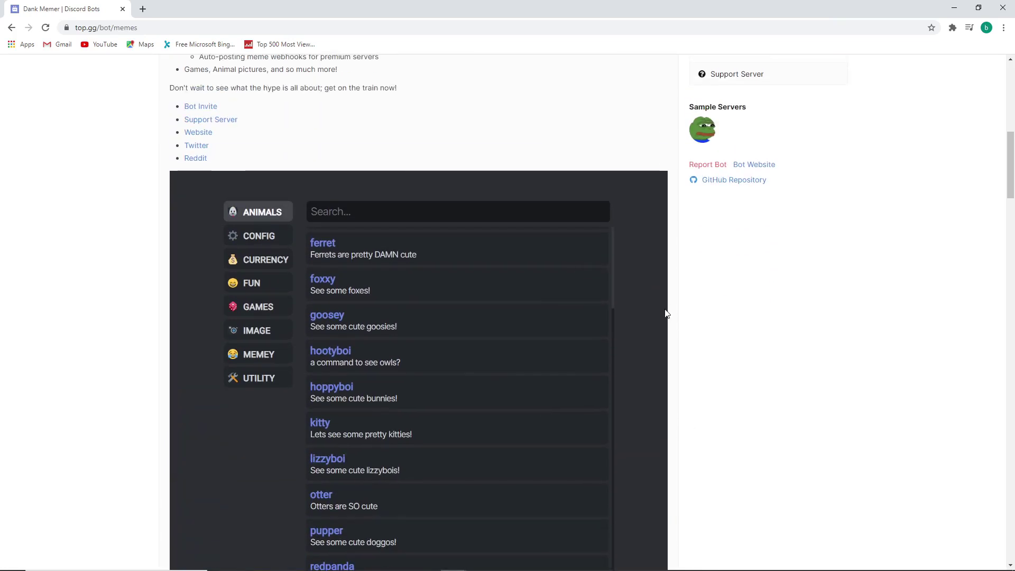
scroll(650, 311, "down", 1)
scroll(636, 297, "up", 3)
scroll(633, 325, "up", 5)
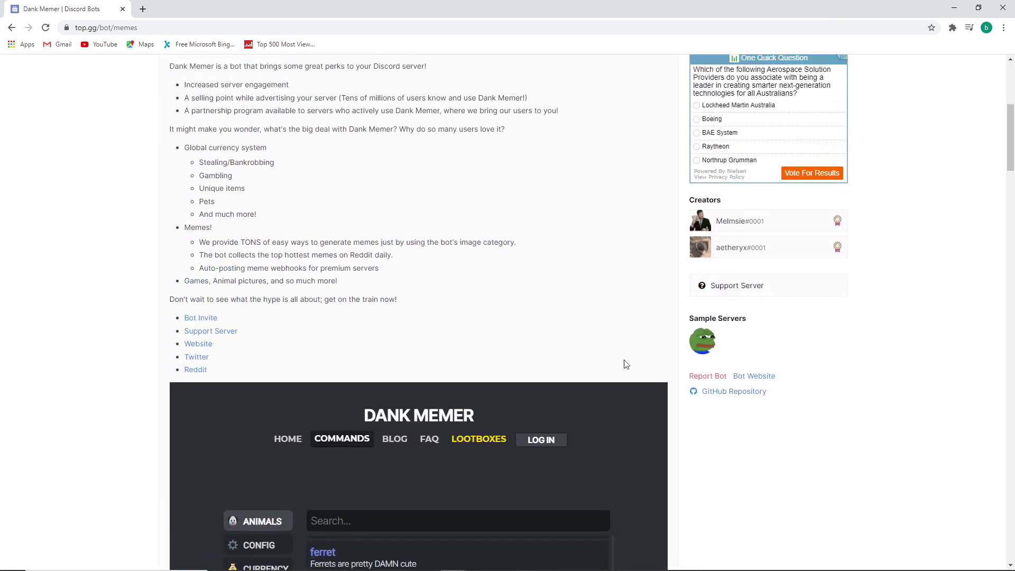
scroll(626, 370, "down", 15)
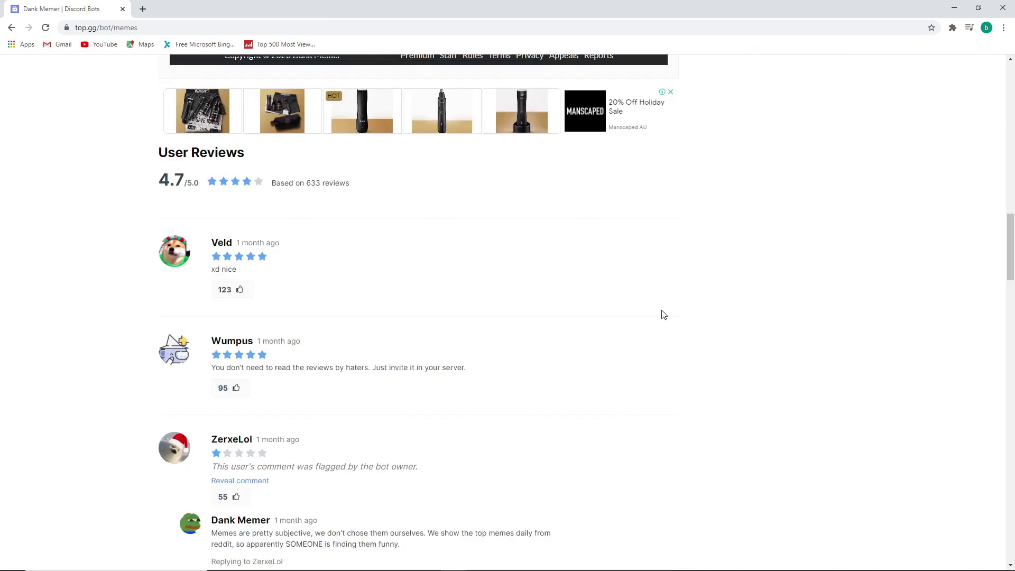
scroll(662, 312, "down", 8)
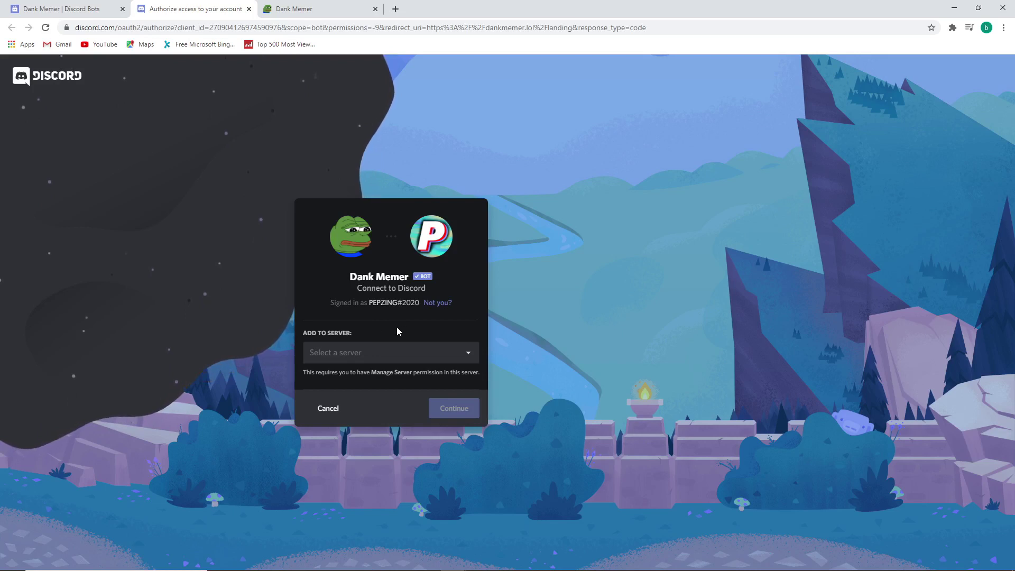
- Choose new test server as the server to add Dank Memer to and continue to the permission request
left_click(394, 355)
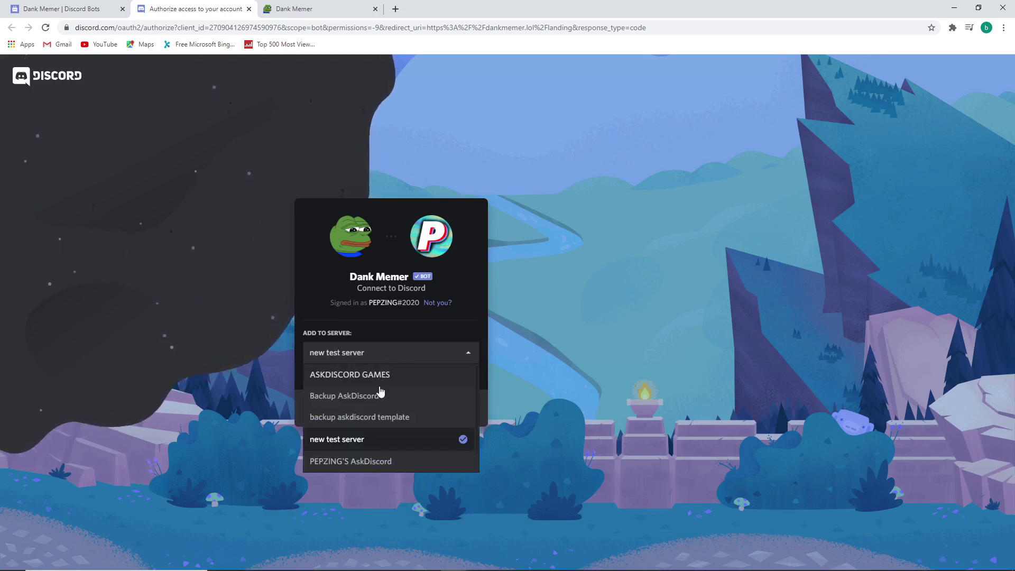
left_click(380, 441)
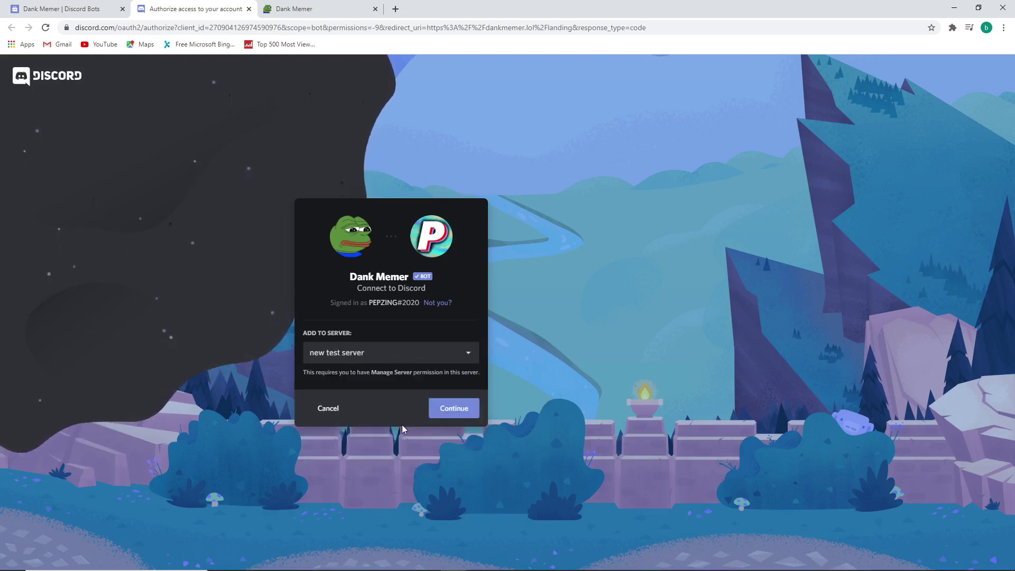
left_click(449, 409)
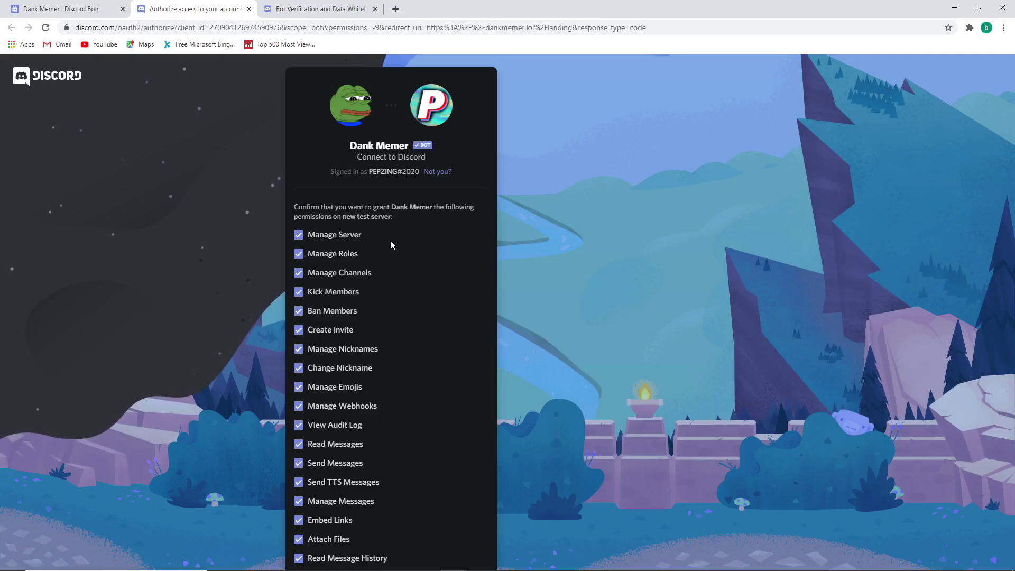
- Authorize Dank Memer with all requested permissions on new test server and complete the human check
scroll(390, 240, "down", 1)
scroll(406, 325, "down", 5)
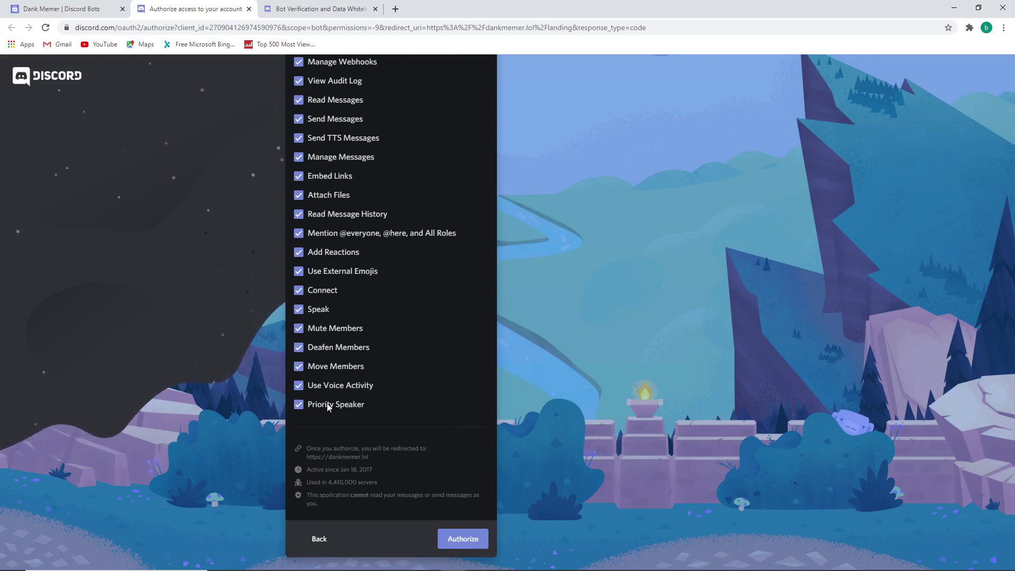
left_click(452, 542)
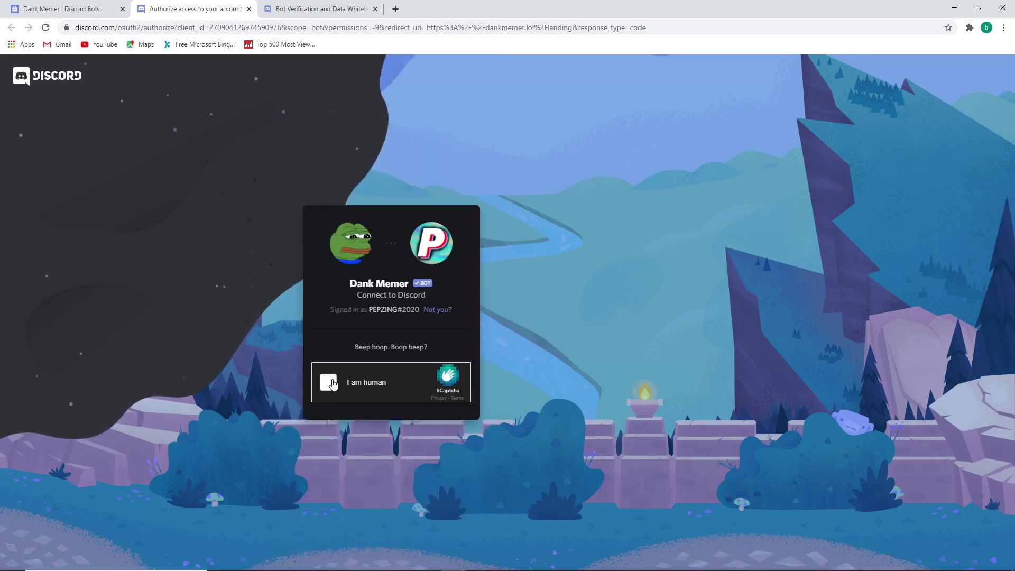
left_click(329, 385)
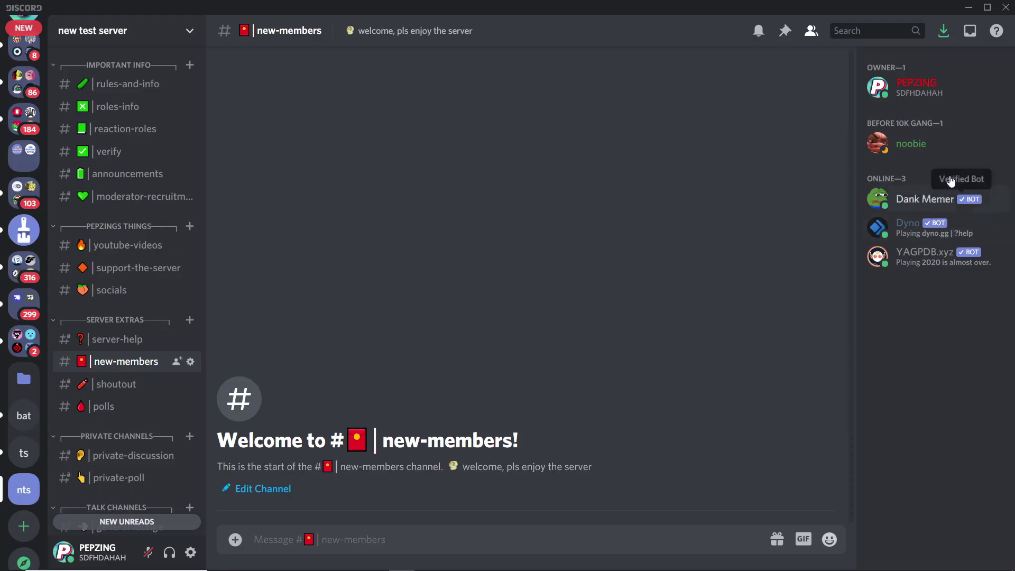
left_click(925, 200)
left_click(926, 201)
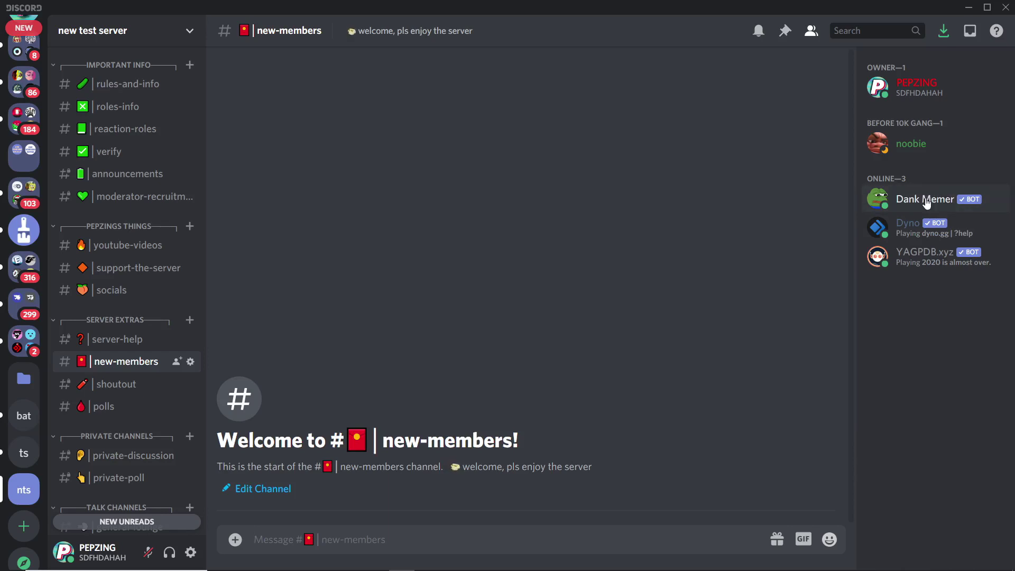
left_click(920, 198)
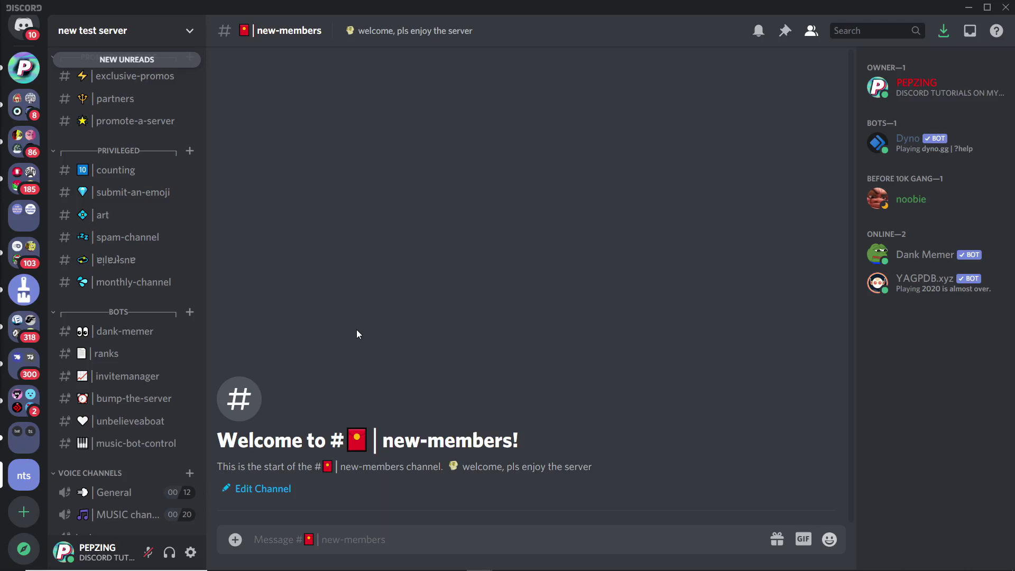
left_click(925, 259)
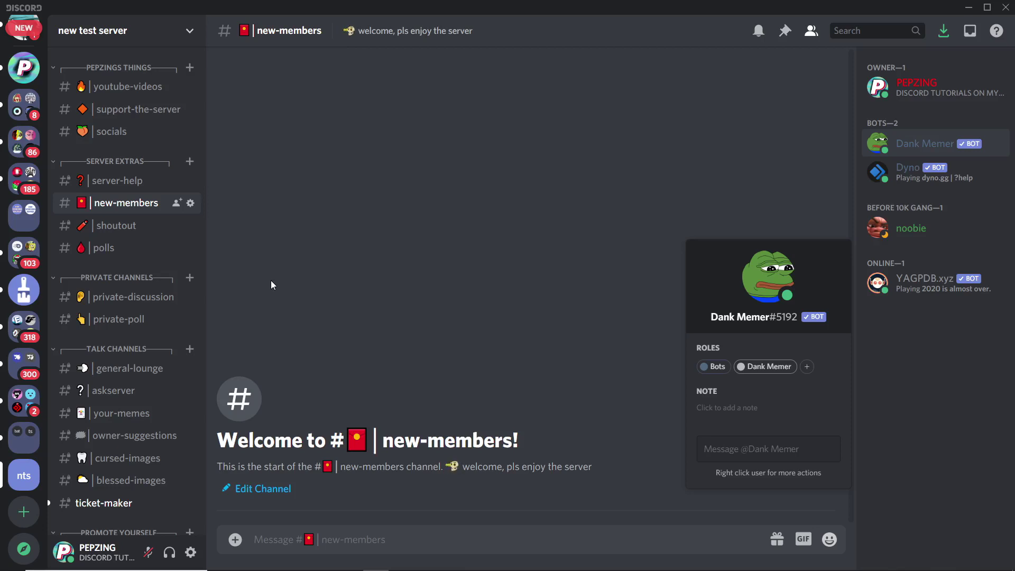
- Look through the roles in new test server's settings to find the bot roles
left_click(129, 368)
scroll(158, 365, "down", 3)
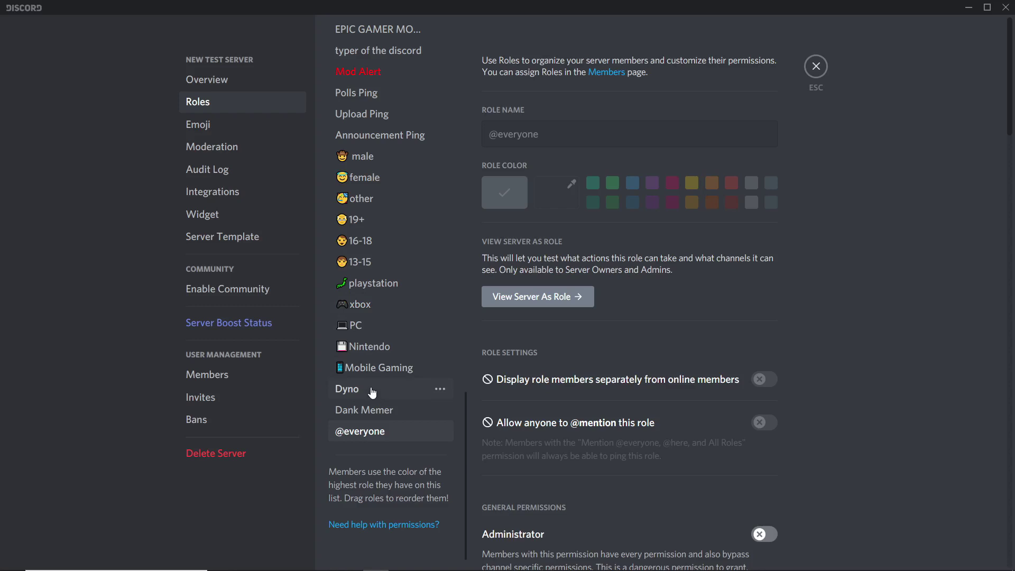
scroll(373, 393, "up", 15)
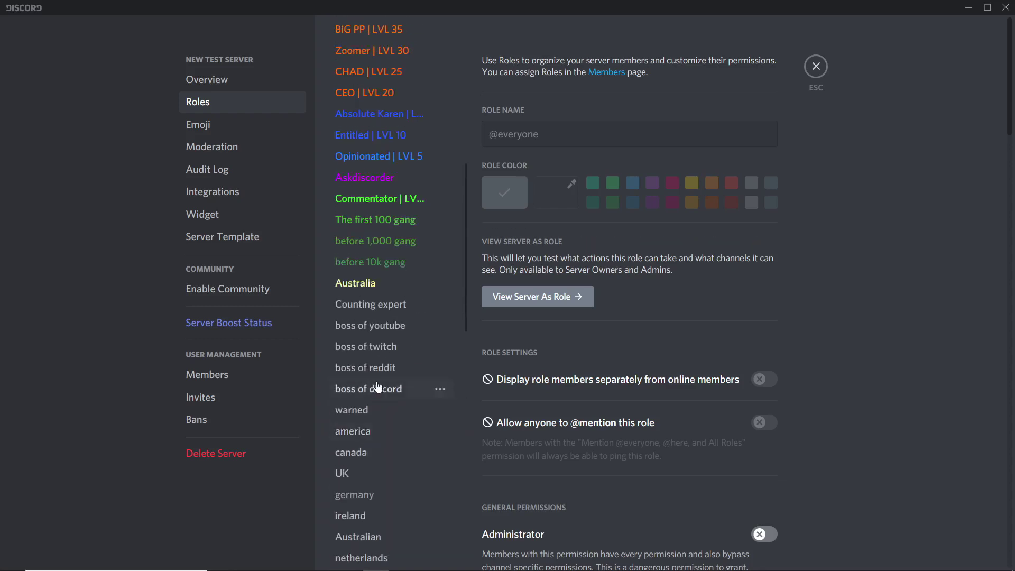
scroll(389, 346, "up", 2)
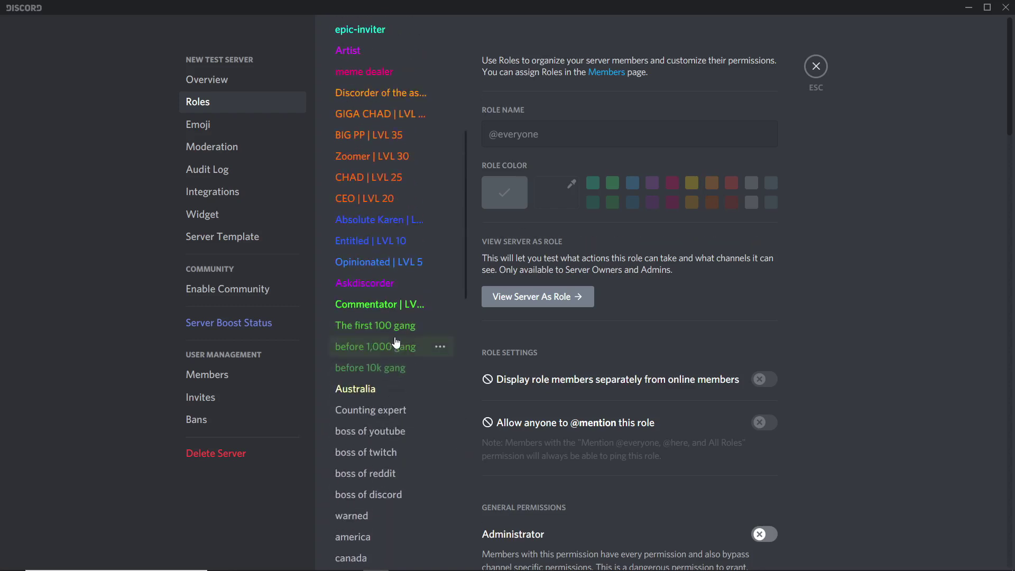
scroll(396, 342, "down", 8)
scroll(397, 341, "down", 8)
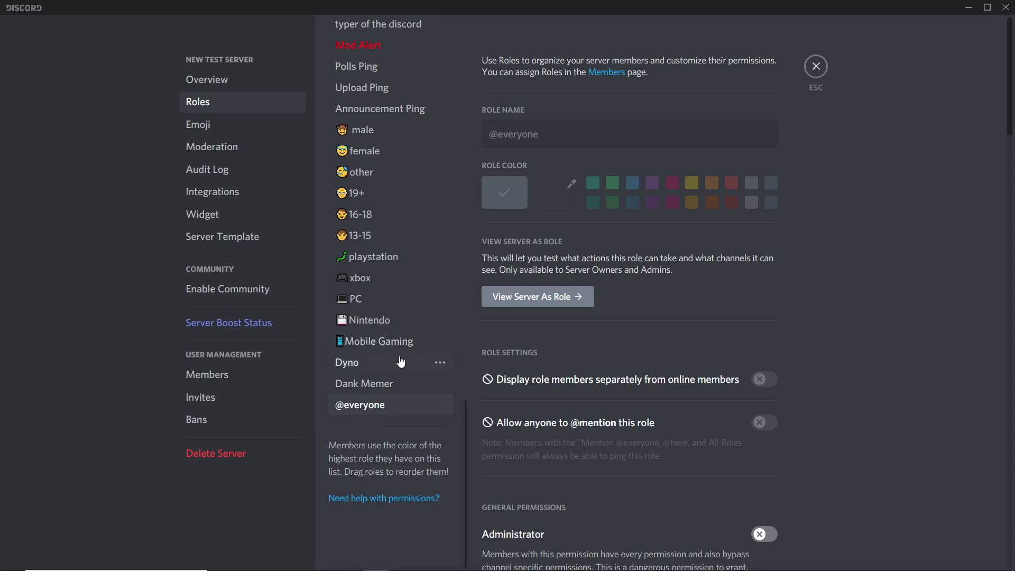
- Review the Dyno role's general permissions and close the server settings
left_click(400, 362)
scroll(664, 335, "down", 8)
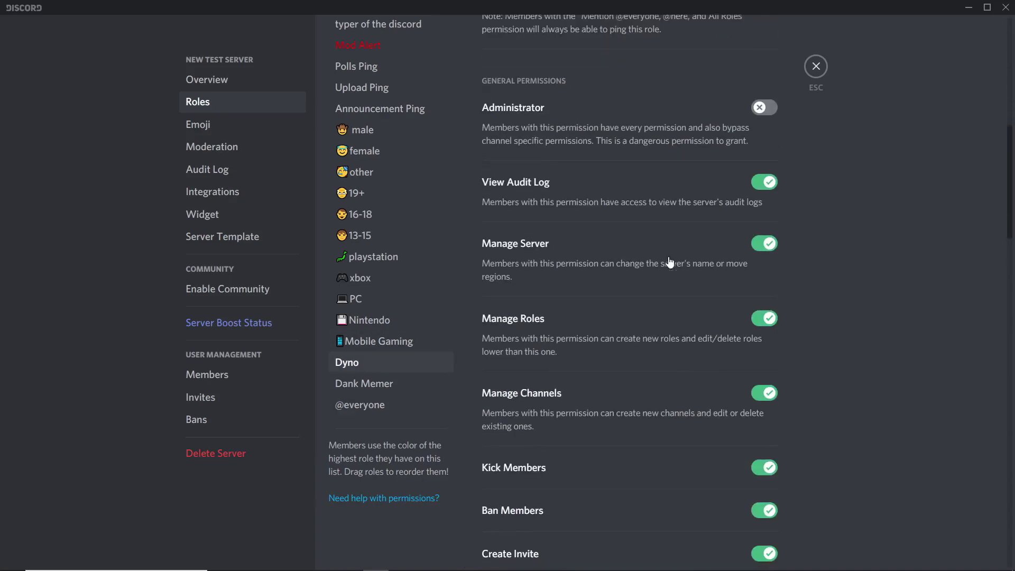
scroll(671, 262, "down", 3)
scroll(676, 265, "up", 2)
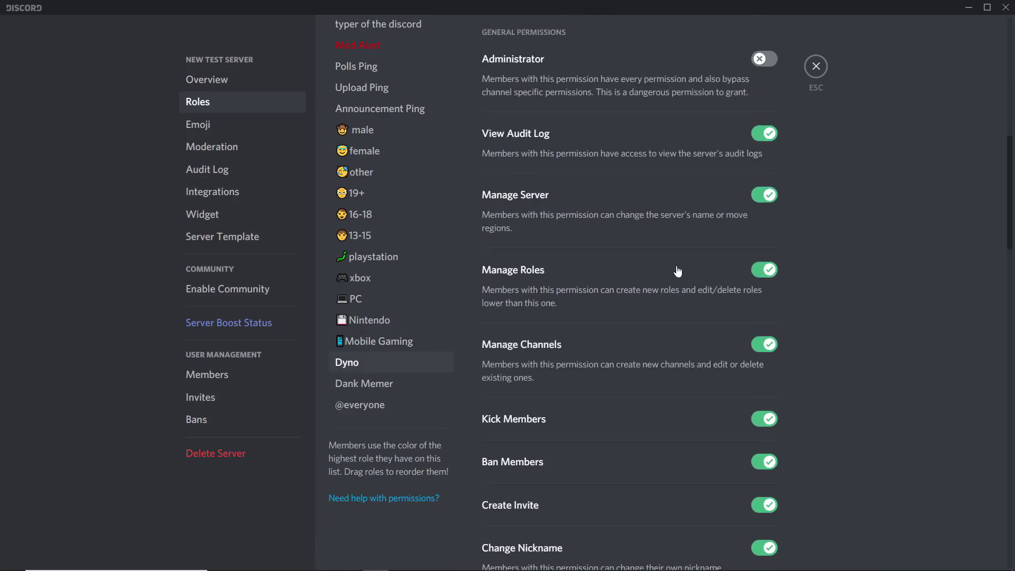
left_click(816, 66)
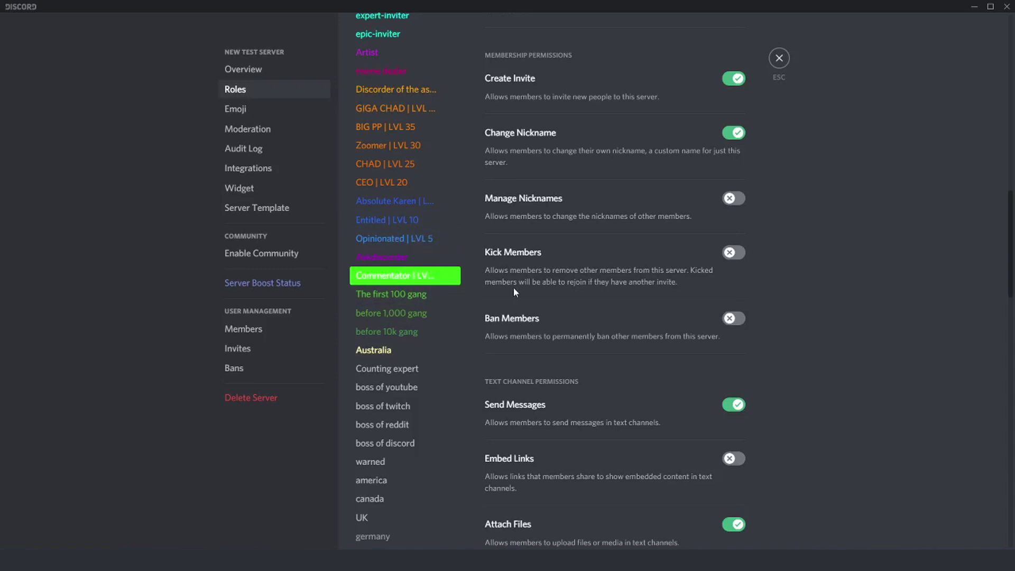
- Review the membership and text channel permissions of the Commentator role
scroll(546, 300, "up", 1)
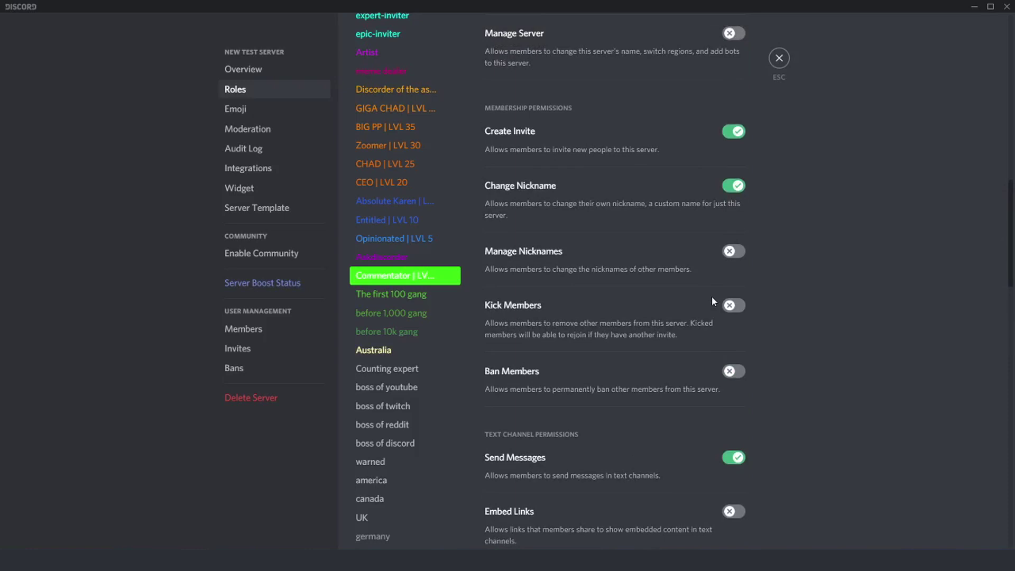
scroll(712, 297, "down", 3)
scroll(712, 297, "up", 7)
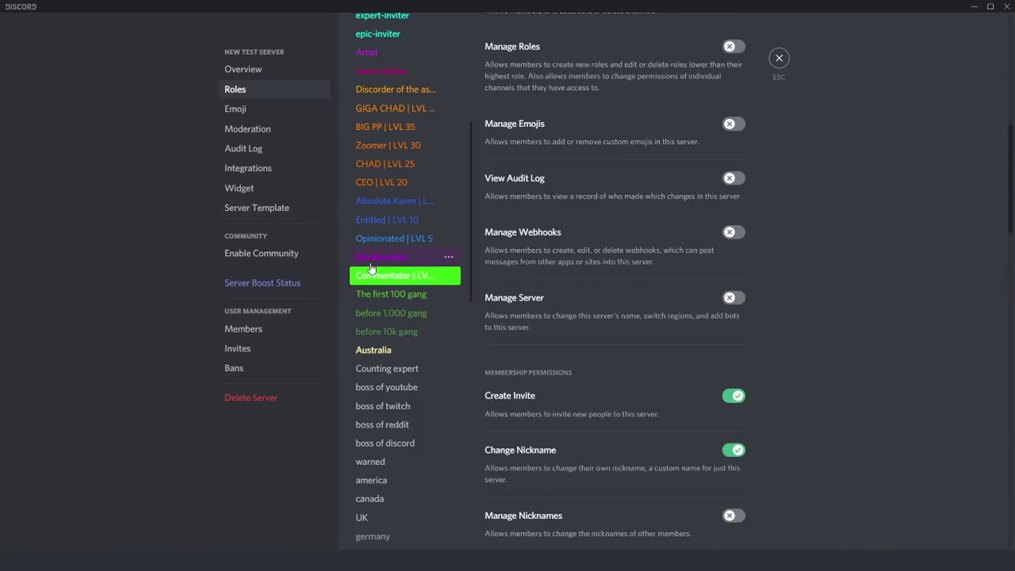
- Open the Owner role and review its permissions down to the advanced Administrator permission
scroll(391, 211, "up", 6)
left_click(372, 74)
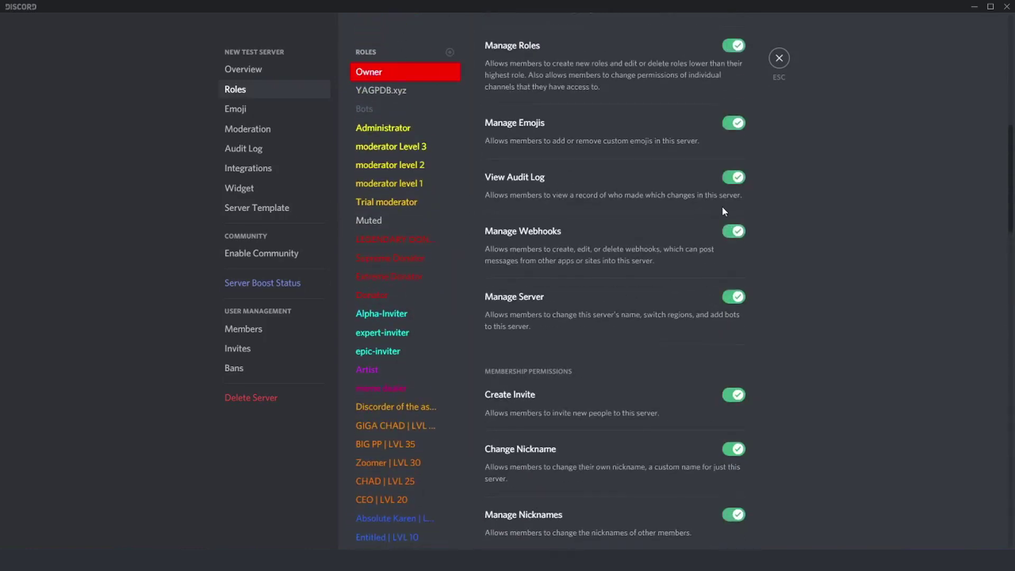
scroll(722, 205, "down", 8)
scroll(724, 211, "down", 20)
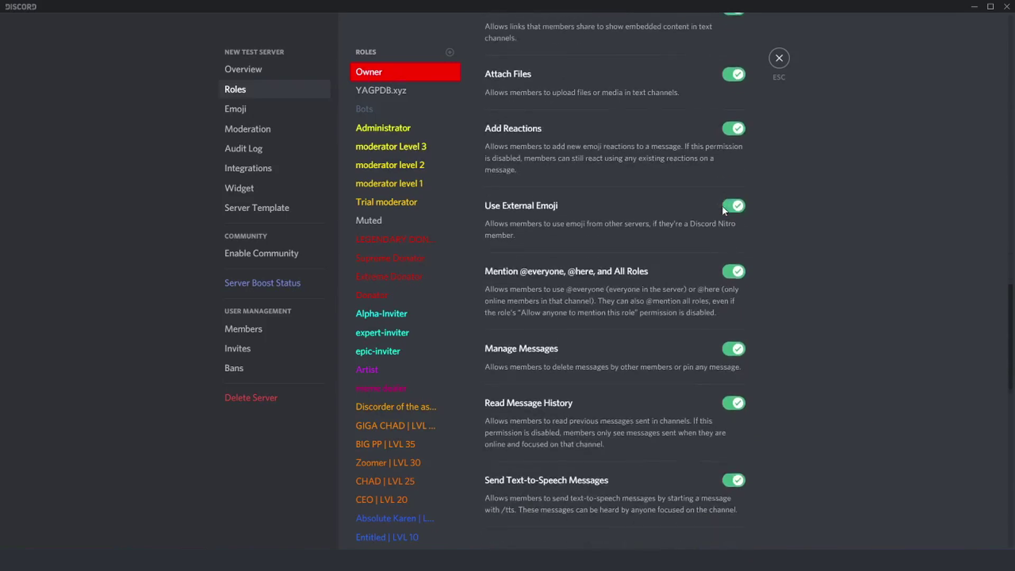
scroll(411, 312, "down", 10)
scroll(412, 312, "down", 8)
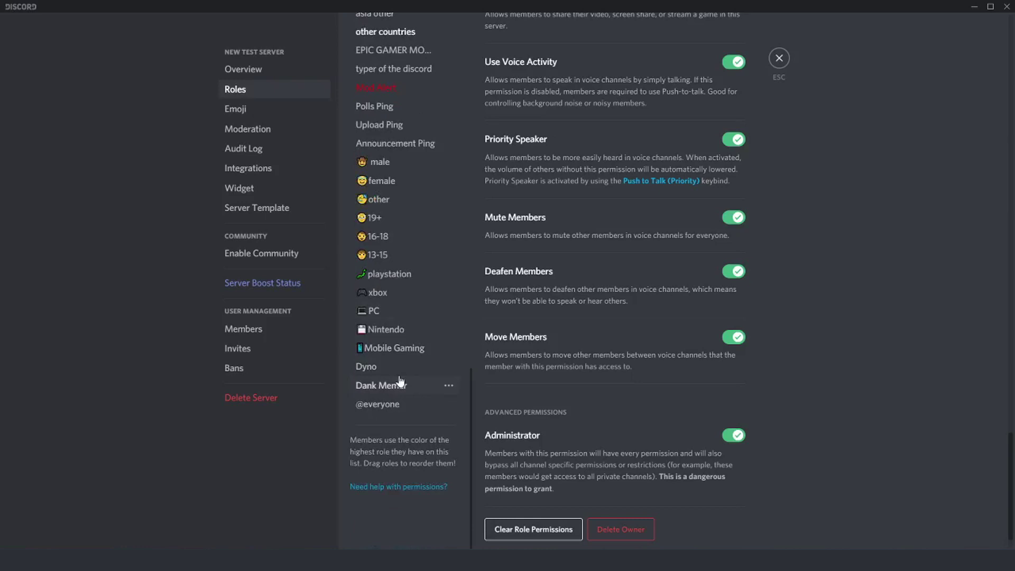
scroll(403, 370, "up", 15)
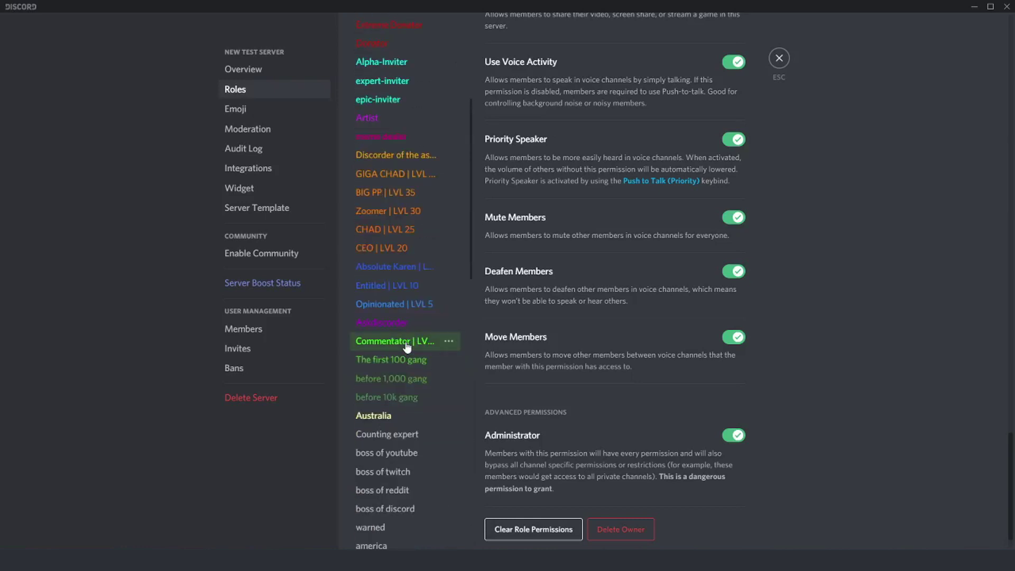
scroll(407, 346, "up", 5)
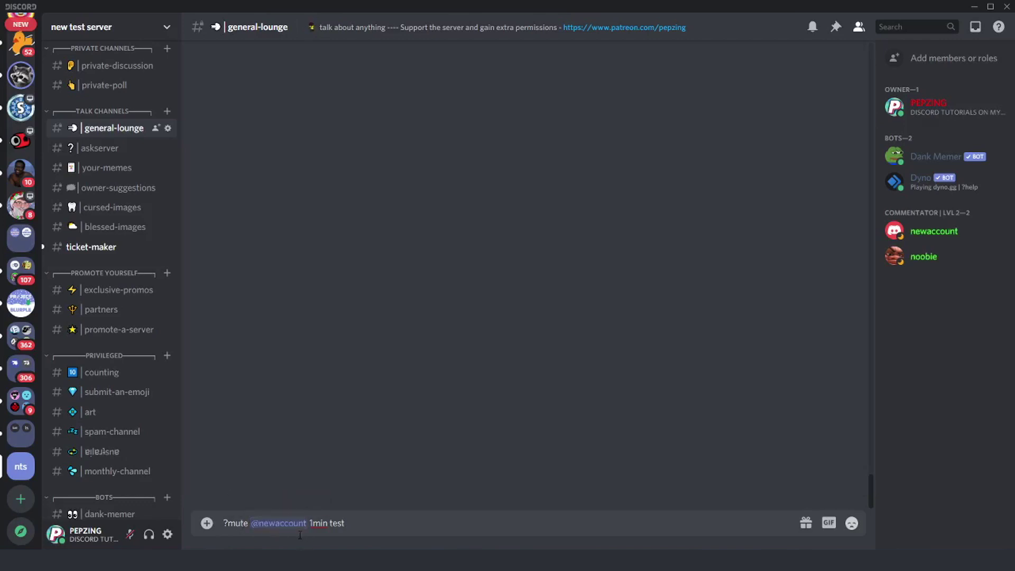
left_click(924, 237)
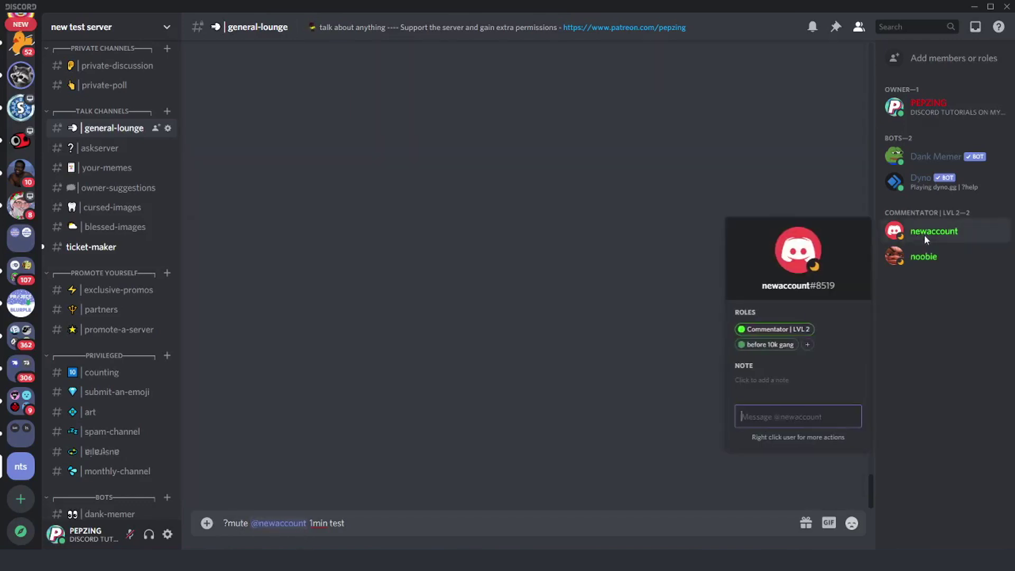
left_click(918, 294)
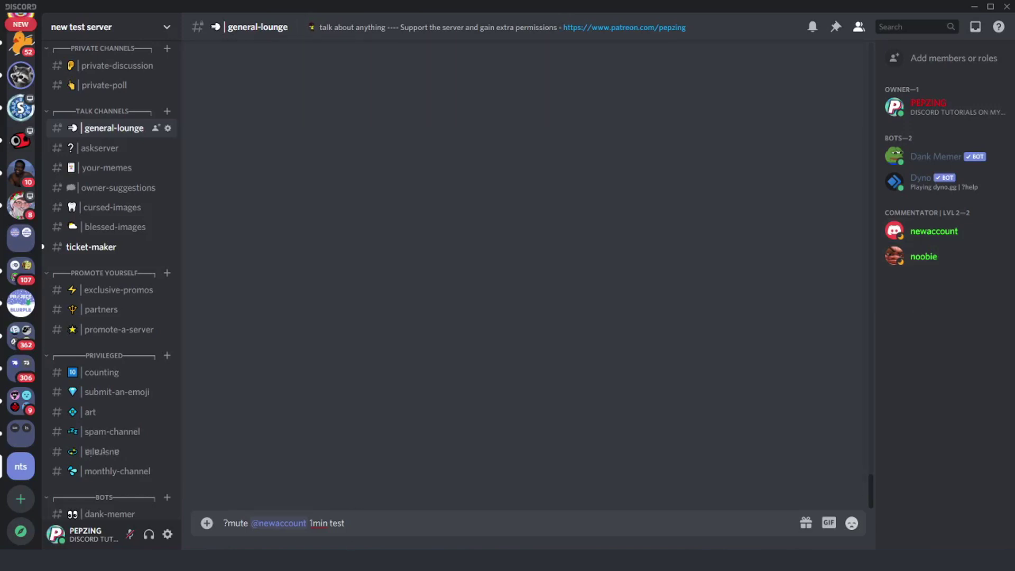
key("Return")
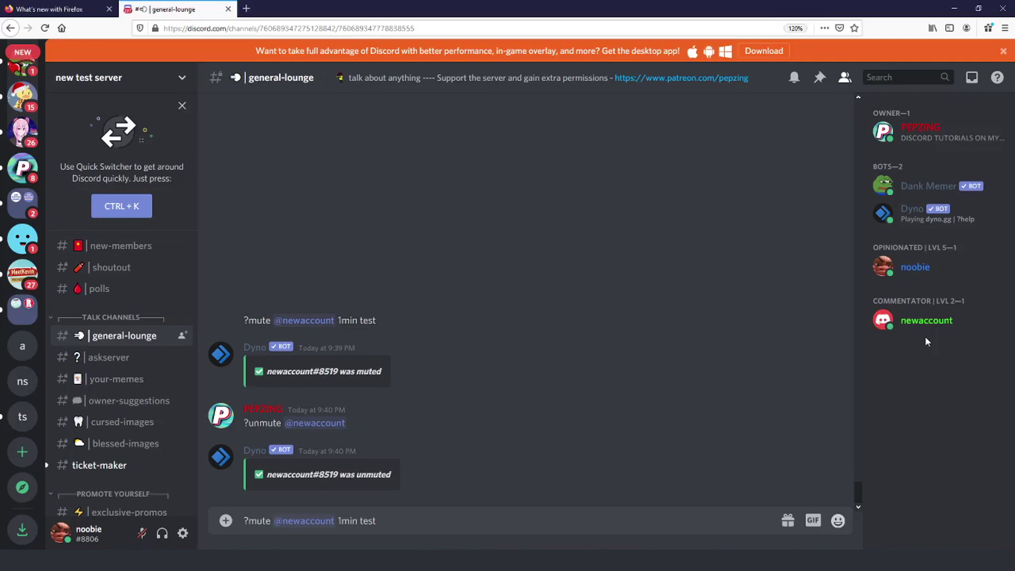
key("Return")
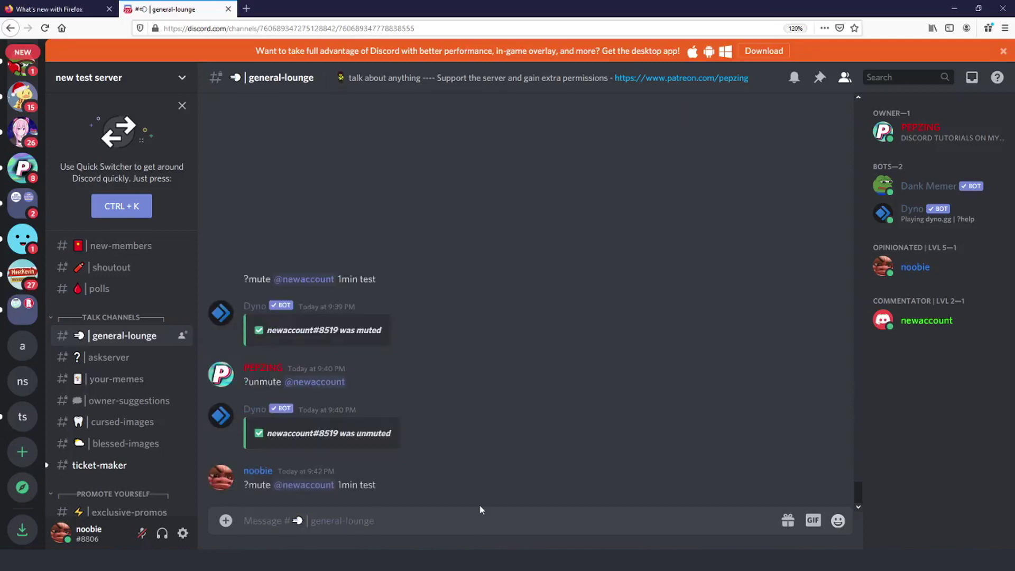
left_click(180, 479)
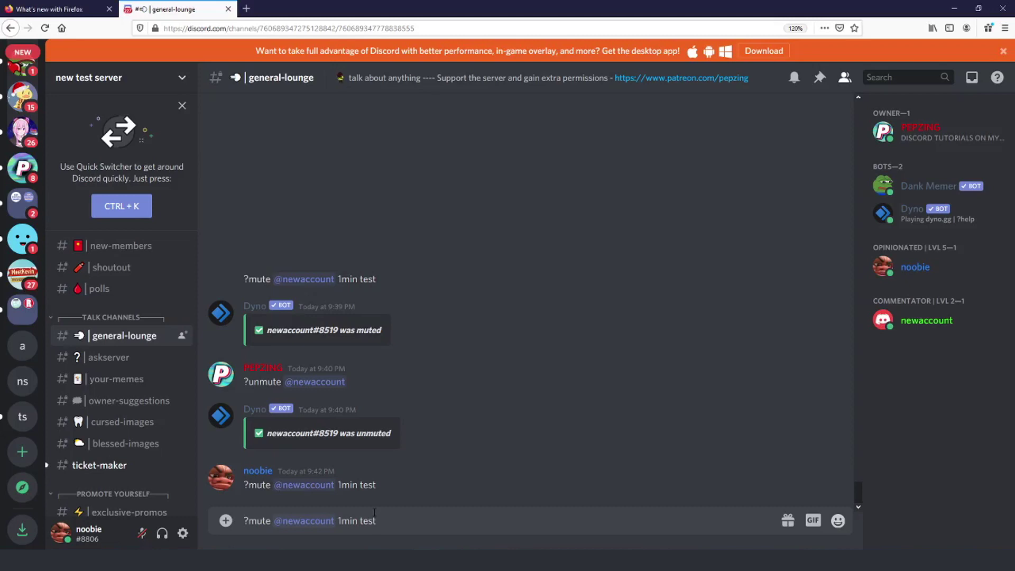
key("Return")
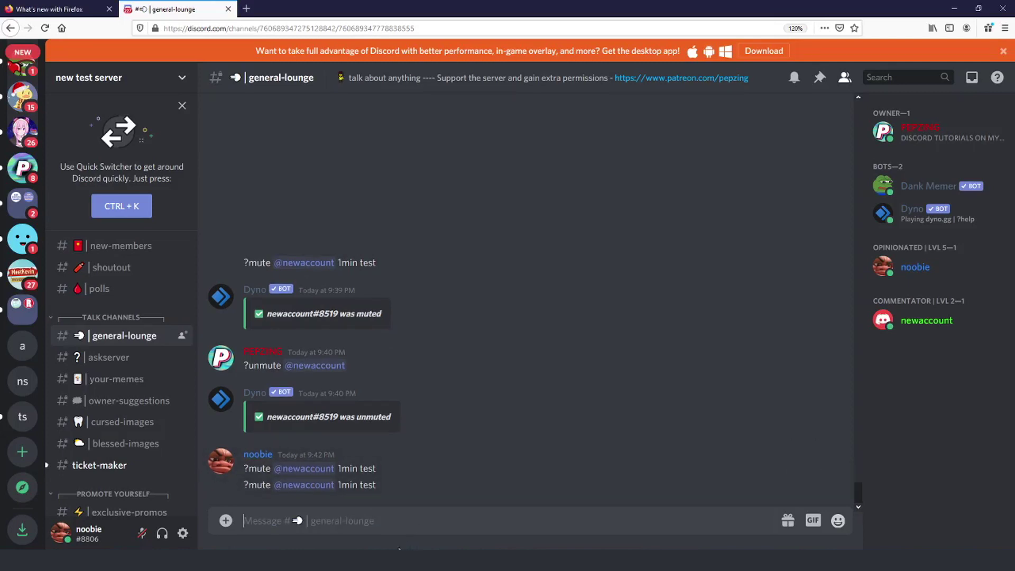
left_click(374, 507)
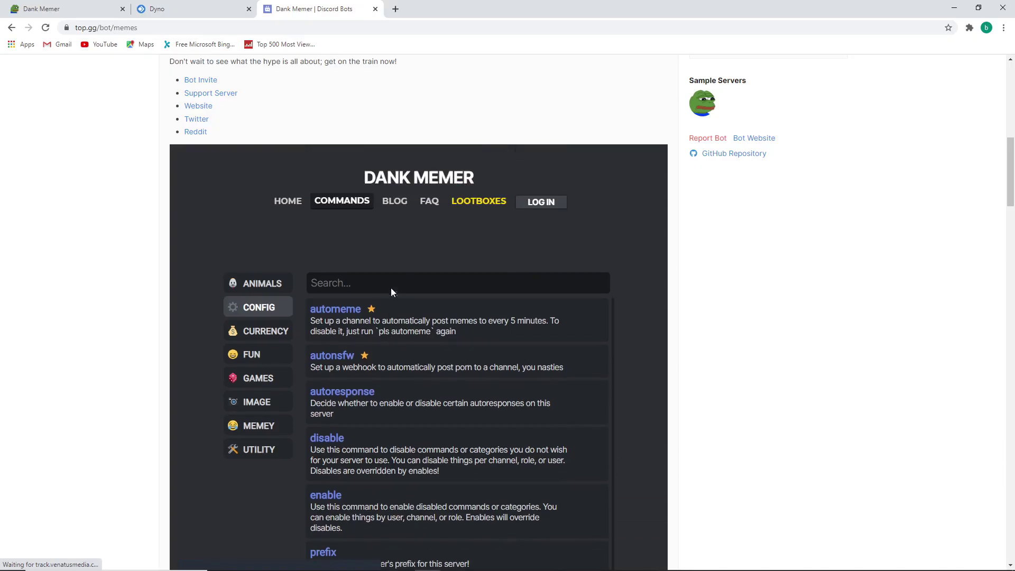
- On Dank Memer's top.gg page, look through the config commands and expand the prefix command's usage and permissions
scroll(617, 239, "down", 1)
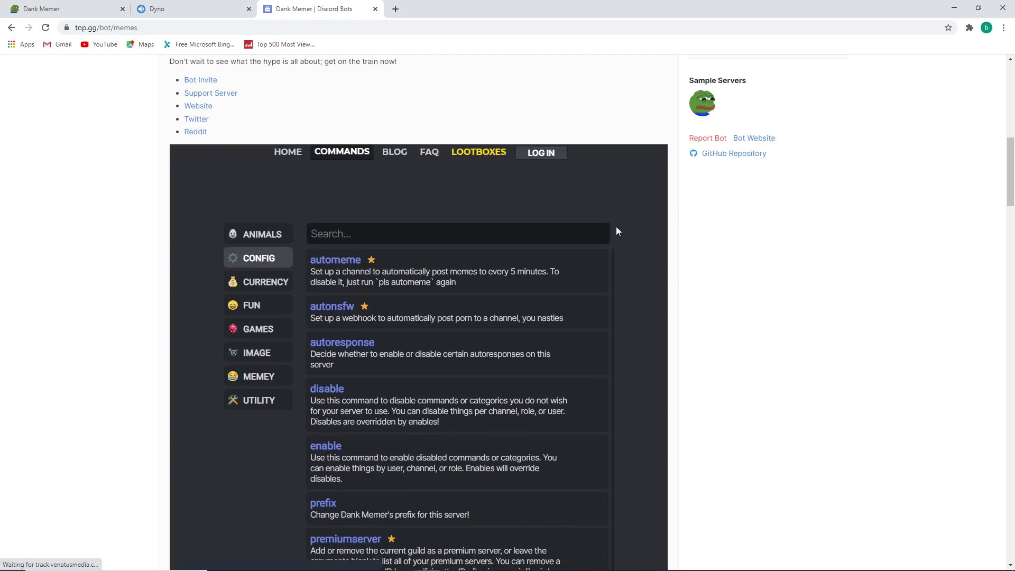
scroll(616, 227, "up", 1)
scroll(637, 212, "down", 2)
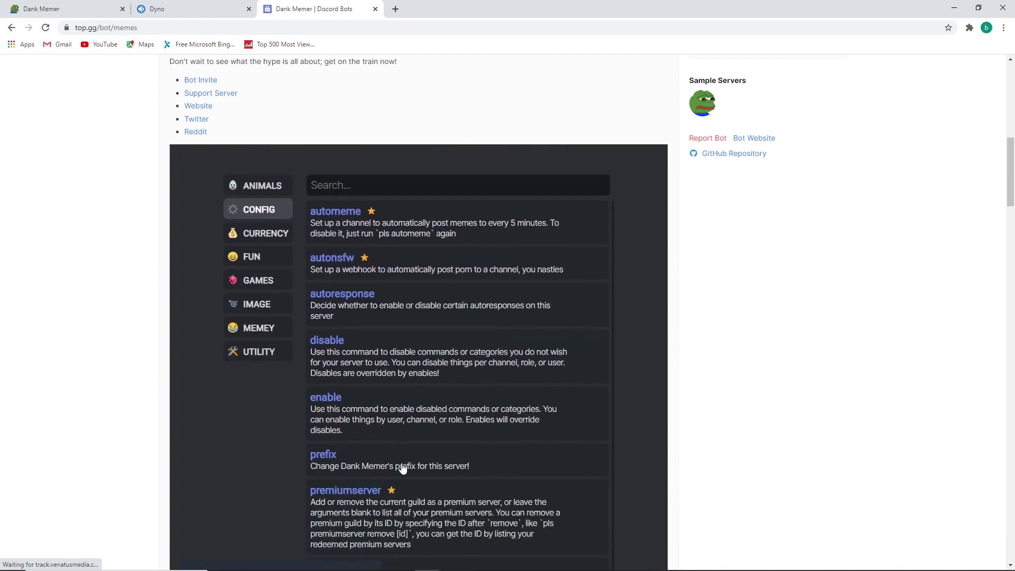
left_click(375, 467)
scroll(399, 464, "down", 2)
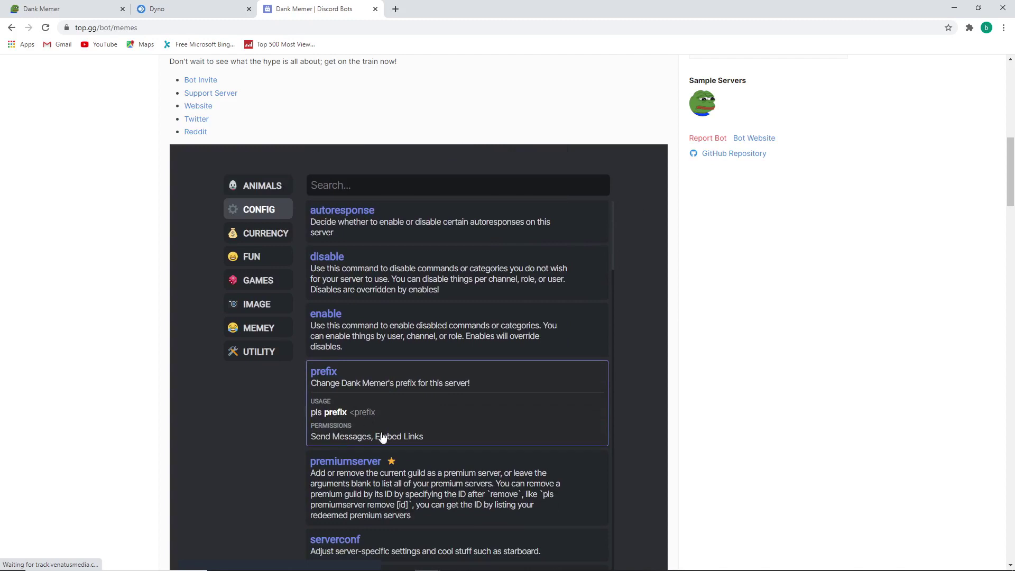
left_click(324, 381)
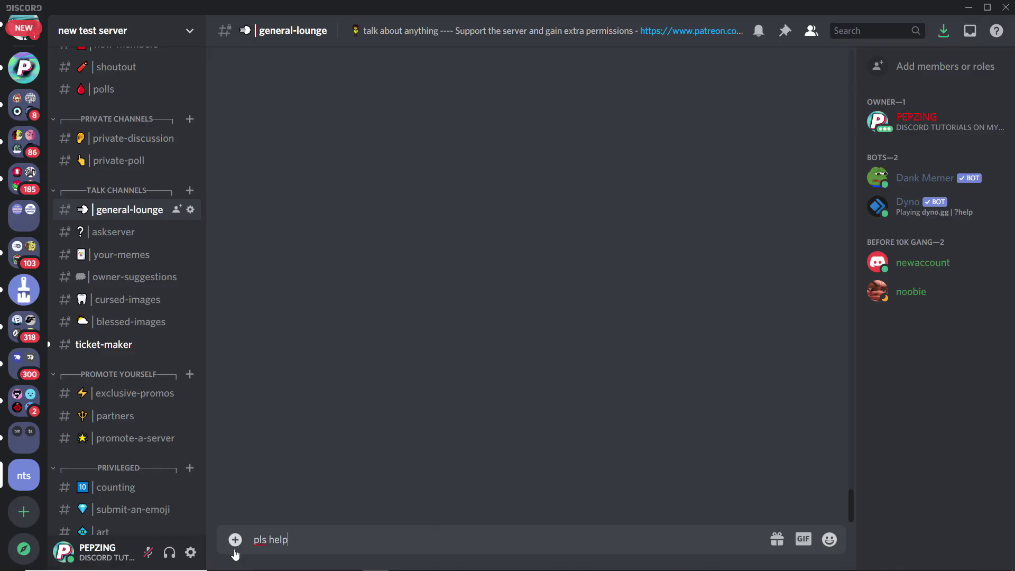
- In the Discord desktop app, send "pls help" in the test server's general-lounge channel
key("Return")
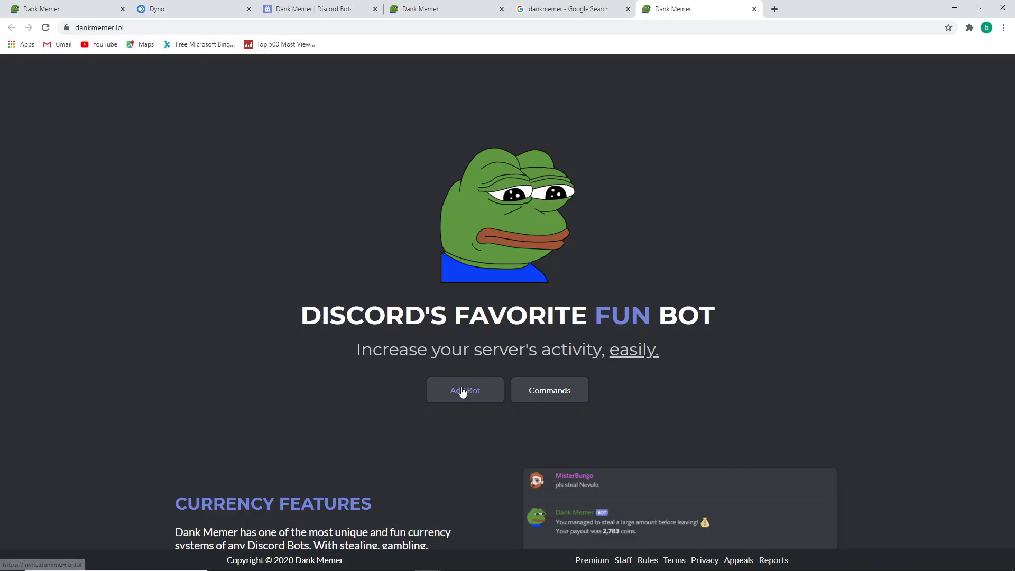
- Switch to the dankmemer.lol page in the browser and open the bot's Discord authorization page
left_click(462, 384)
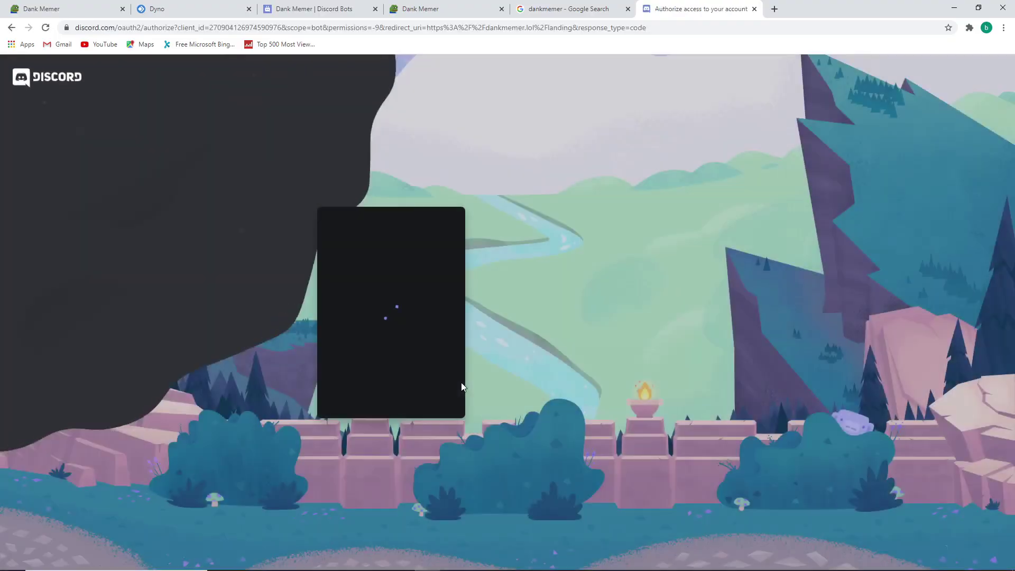